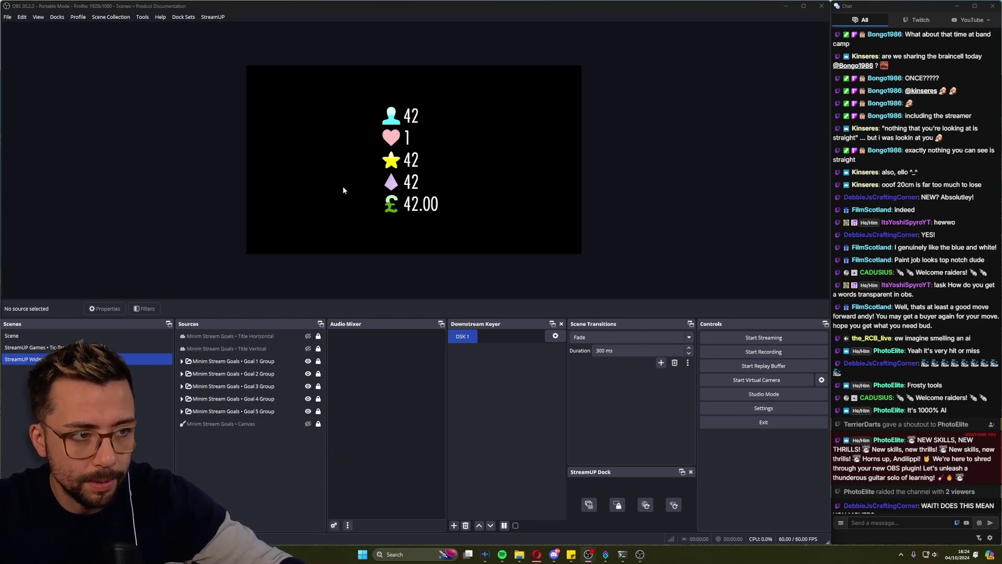
- Start a custom window dock named 'Dock 1' and browse the Desktop Window list
{"action": "left_click", "coordinate": [141, 19]}
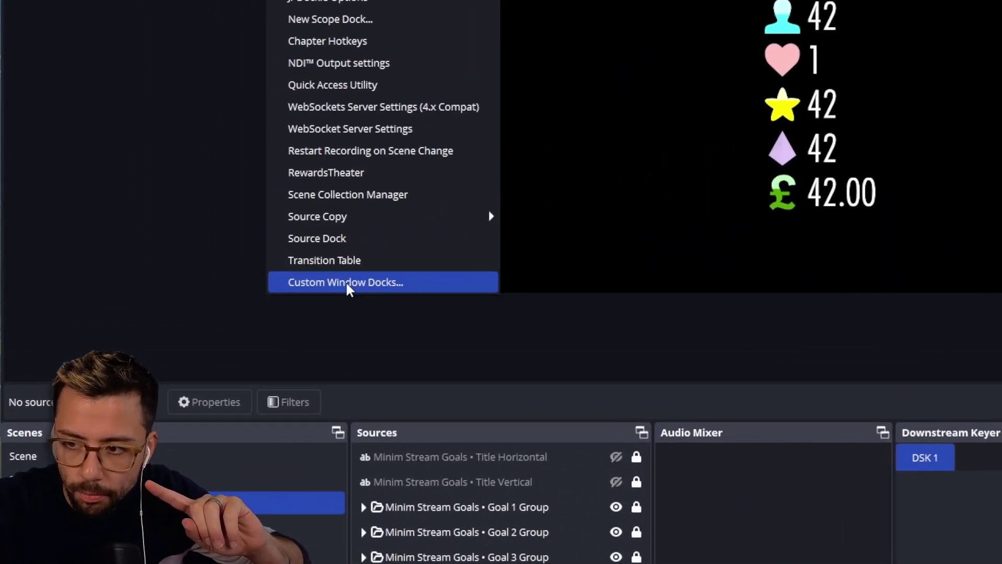
{"action": "left_click", "coordinate": [170, 249]}
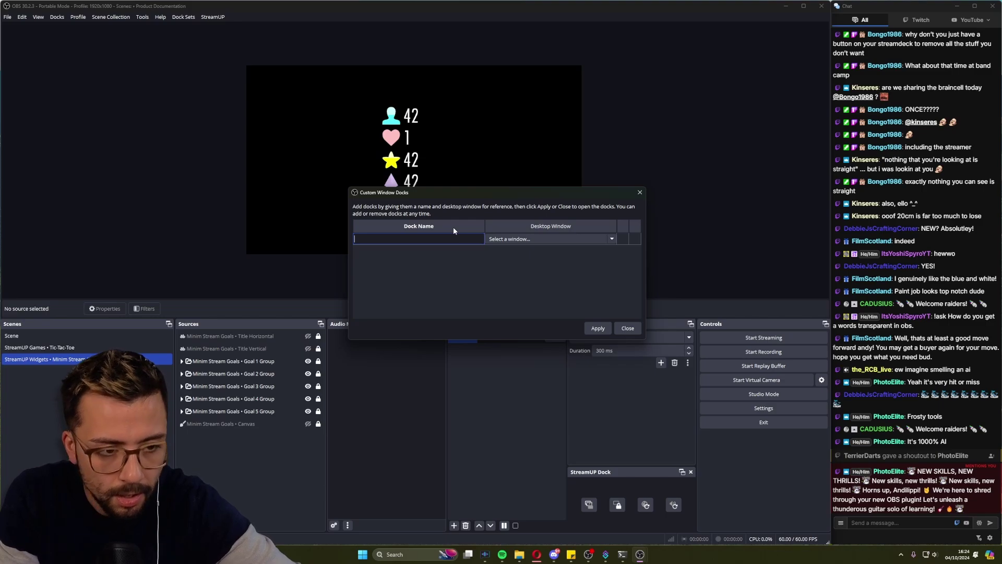
{"action": "type", "text": "Dock 1"}
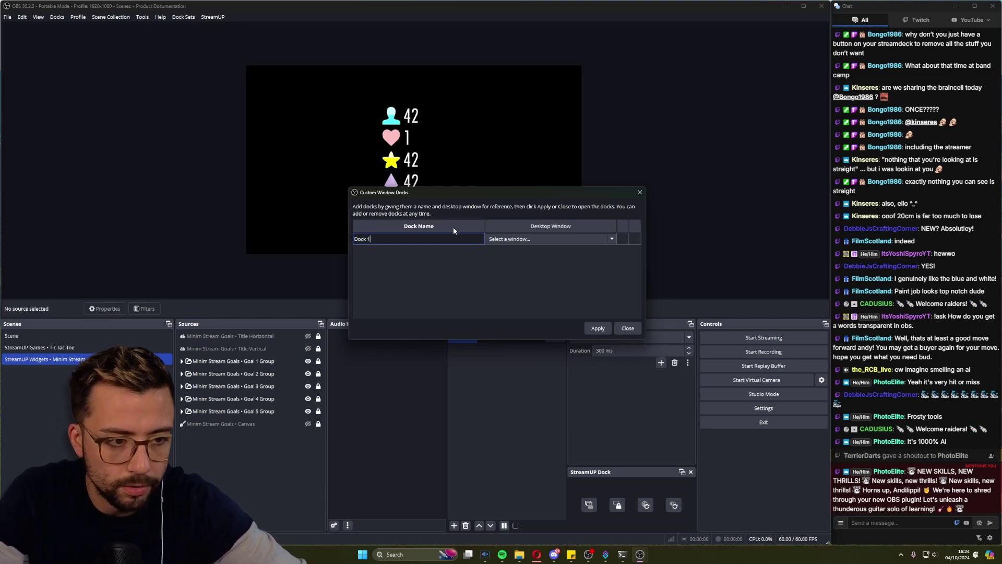
{"action": "left_click", "coordinate": [600, 239]}
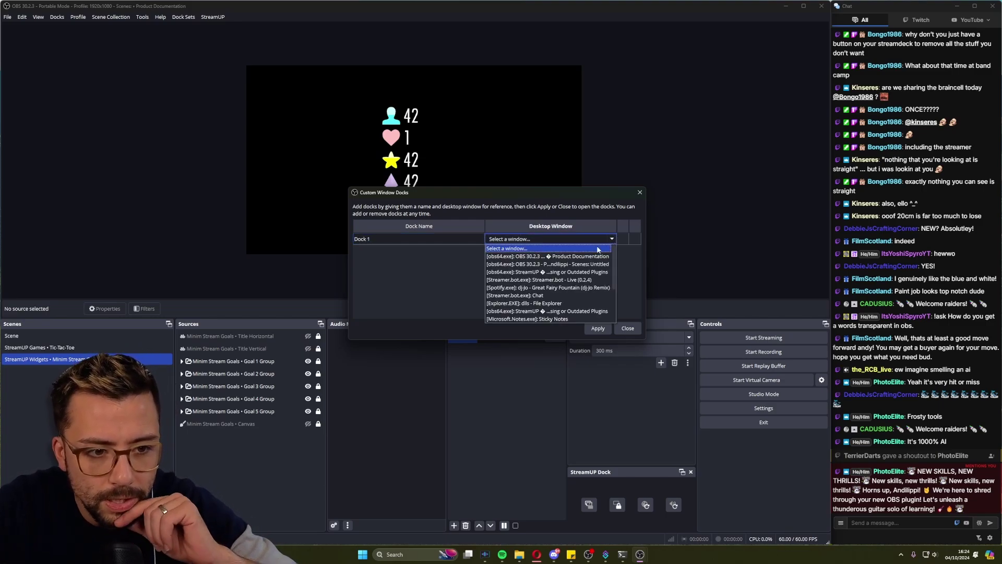
{"action": "scroll", "coordinate": [549, 287], "scroll_direction": "down", "scroll_amount": 3}
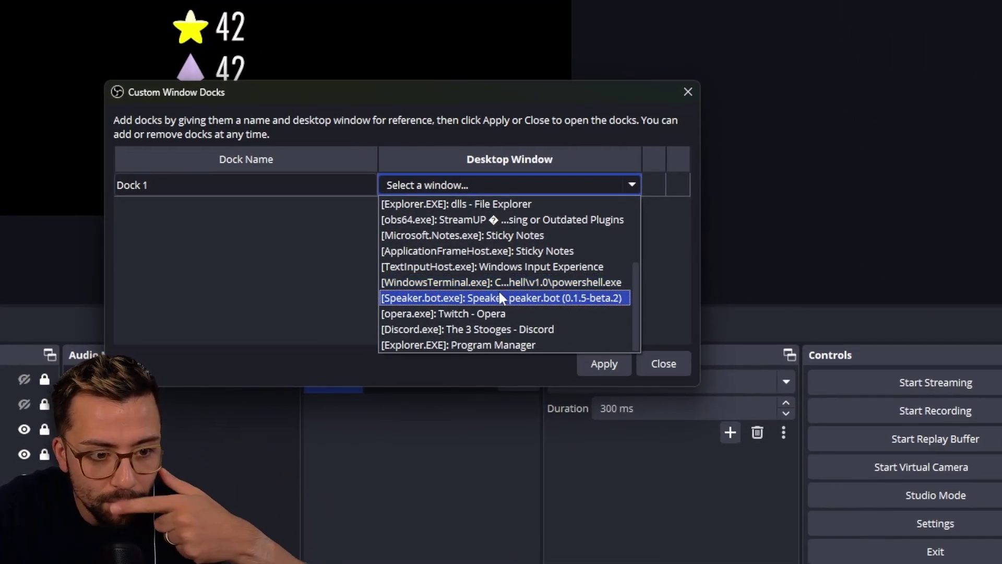
{"action": "scroll", "coordinate": [500, 297], "scroll_direction": "up", "scroll_amount": 3}
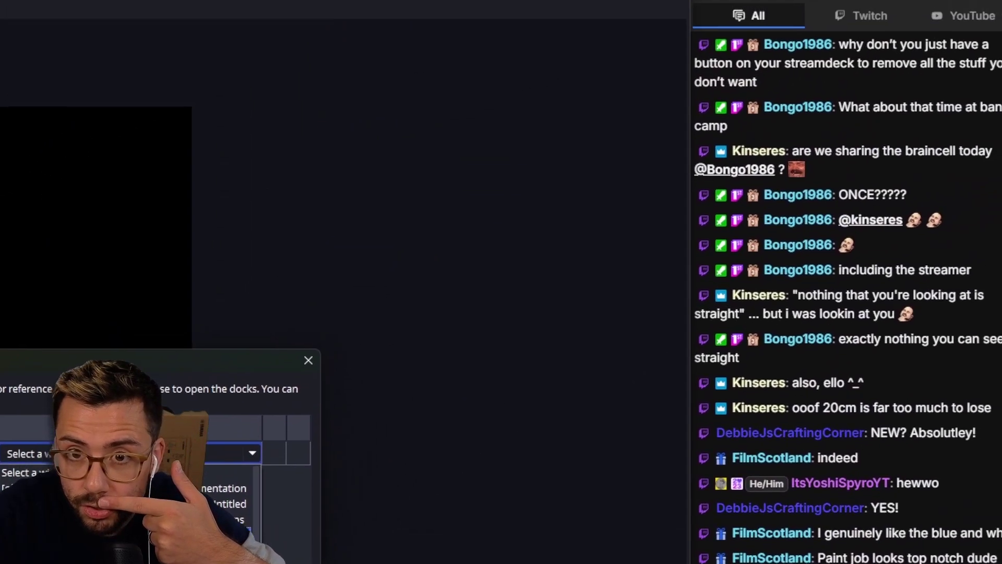
- Move the Streamer.bot chat window off the right edge of the screen, then return to OBS
{"action": "left_click_drag", "start_coordinate": [856, 0], "coordinate": [658, 168]}
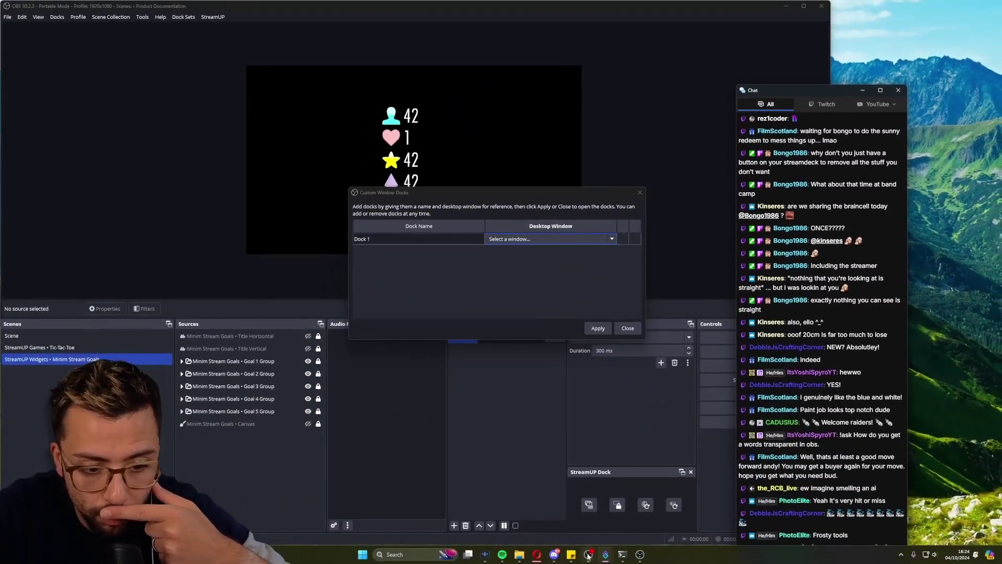
{"action": "left_click", "coordinate": [605, 556]}
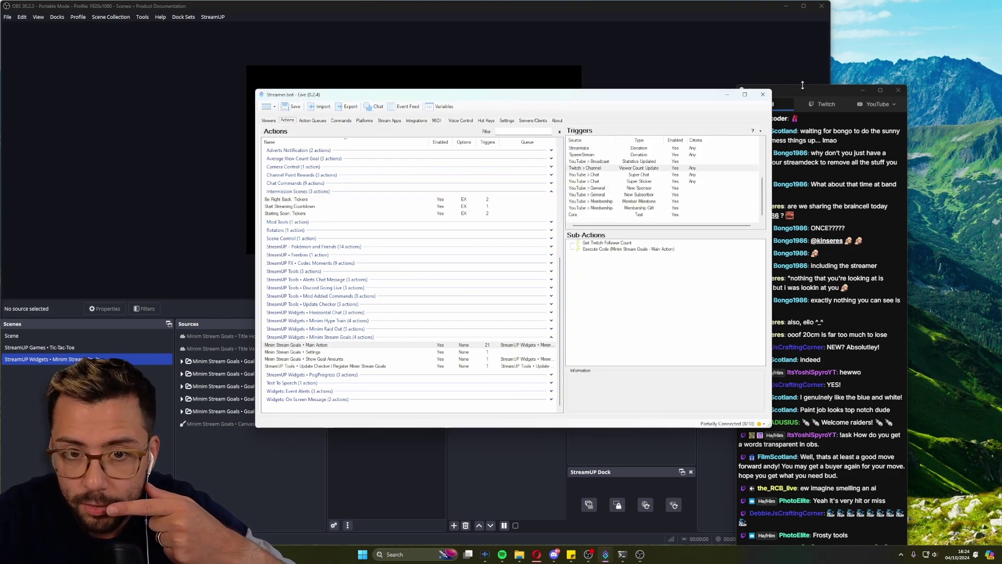
{"action": "left_click_drag", "start_coordinate": [800, 90], "coordinate": [1001, 95]}
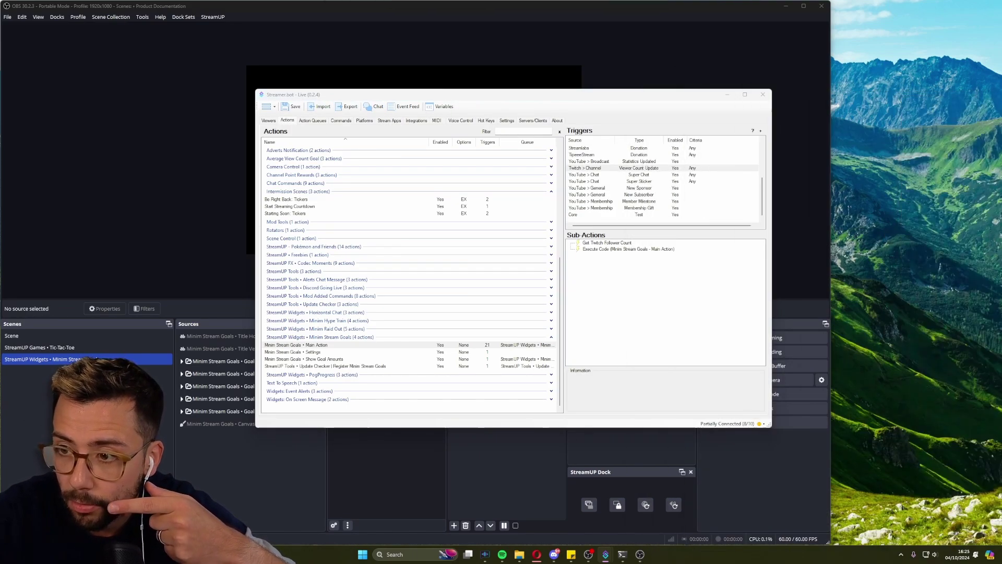
{"action": "left_click", "coordinate": [583, 72]}
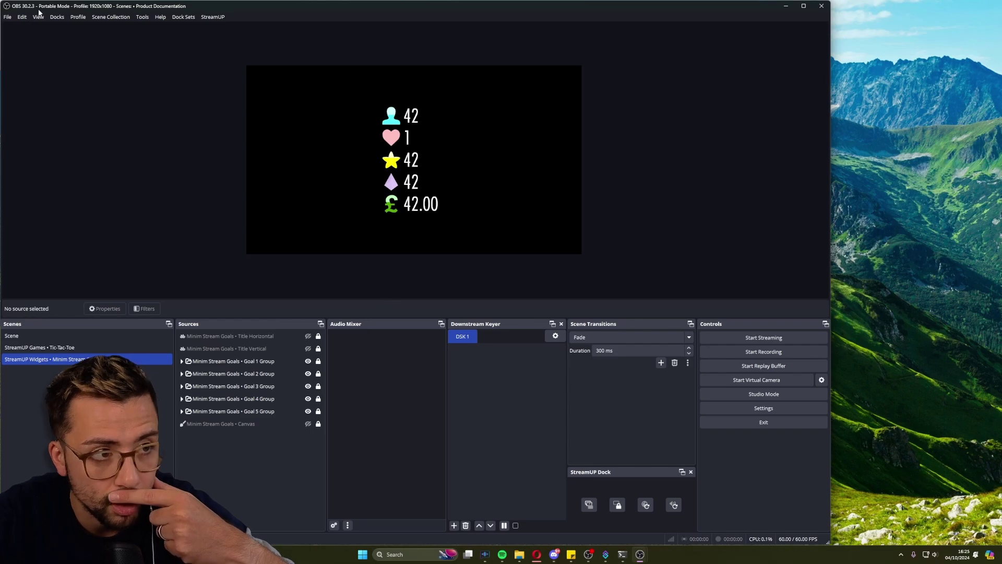
- Attach the [Streamer.bot.exe]: Chat window to Dock 1 and apply
{"action": "mouse_move", "coordinate": [641, 554]}
{"action": "left_click", "coordinate": [704, 509]}
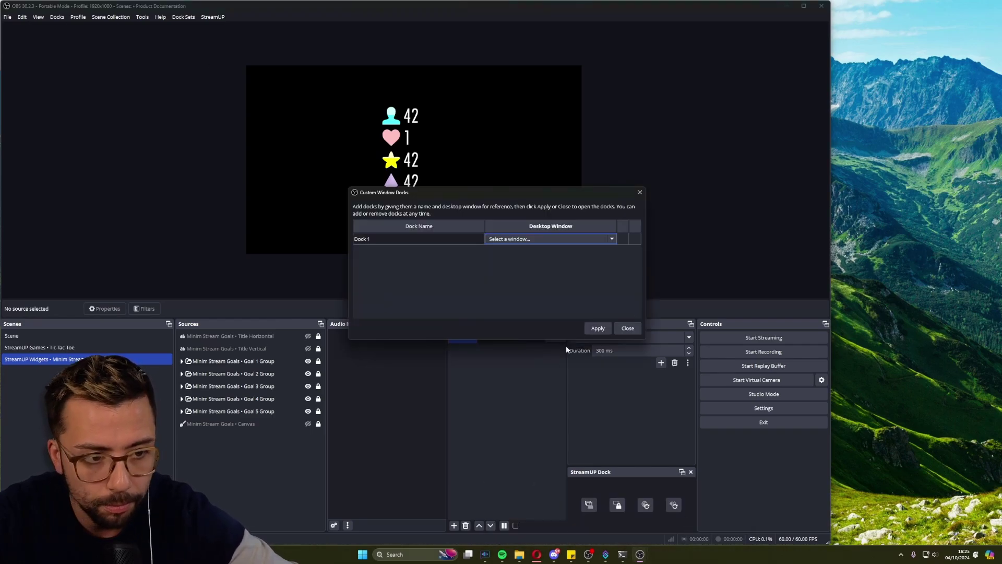
{"action": "left_click", "coordinate": [602, 238]}
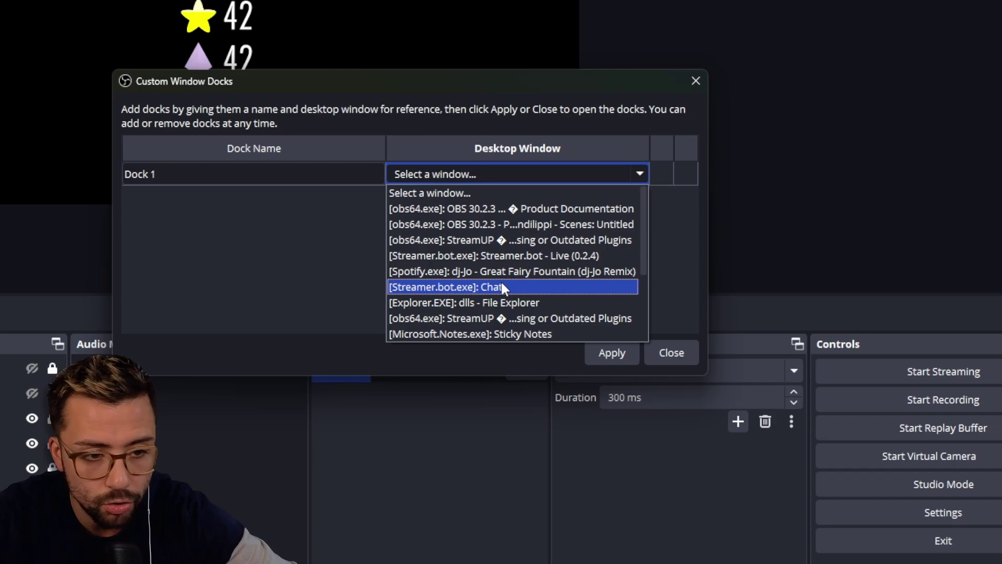
{"action": "left_click", "coordinate": [518, 294]}
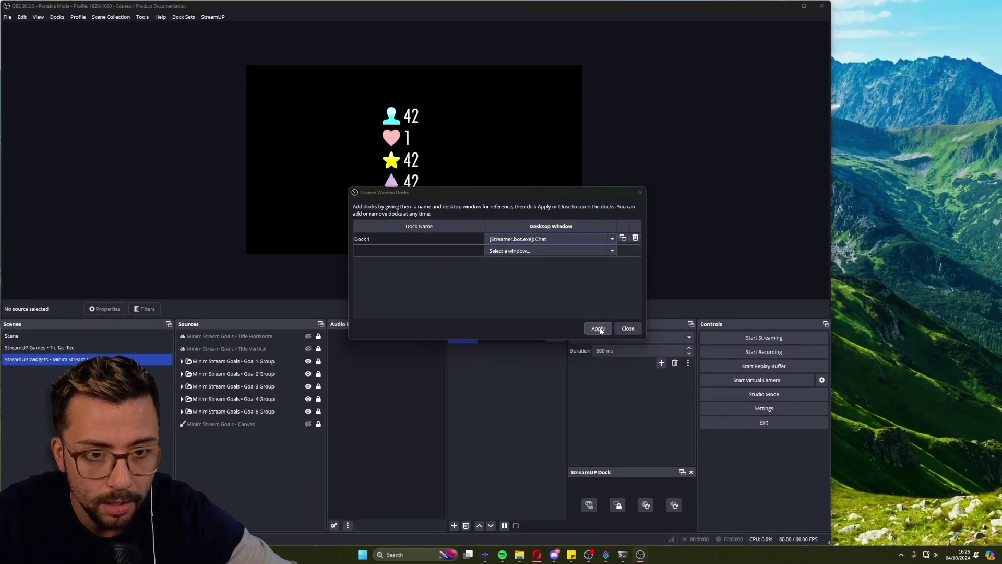
{"action": "left_click", "coordinate": [613, 353]}
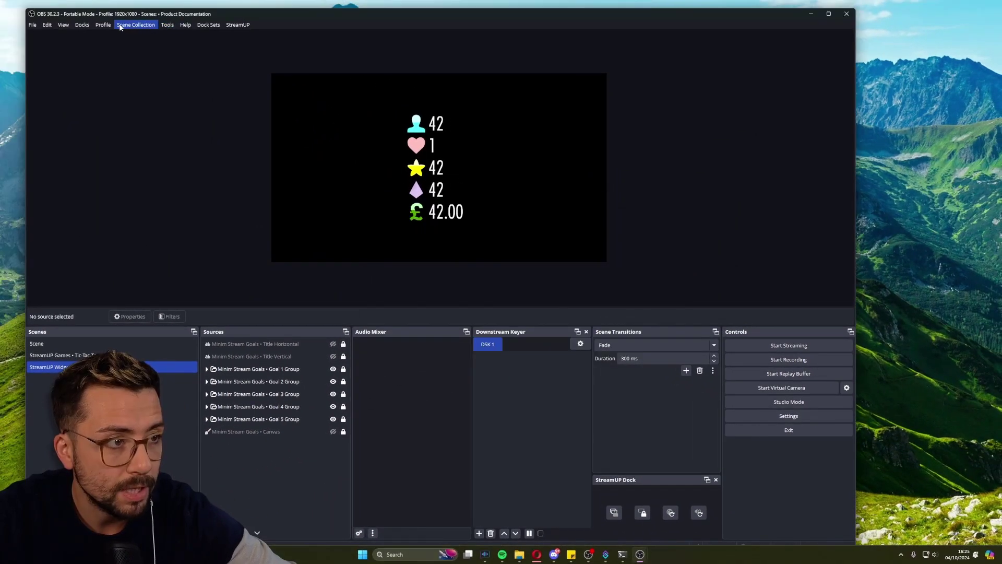
- Show Dock 1, enlarge it, dock it along OBS's right side, and maximize OBS
{"action": "left_click", "coordinate": [82, 24]}
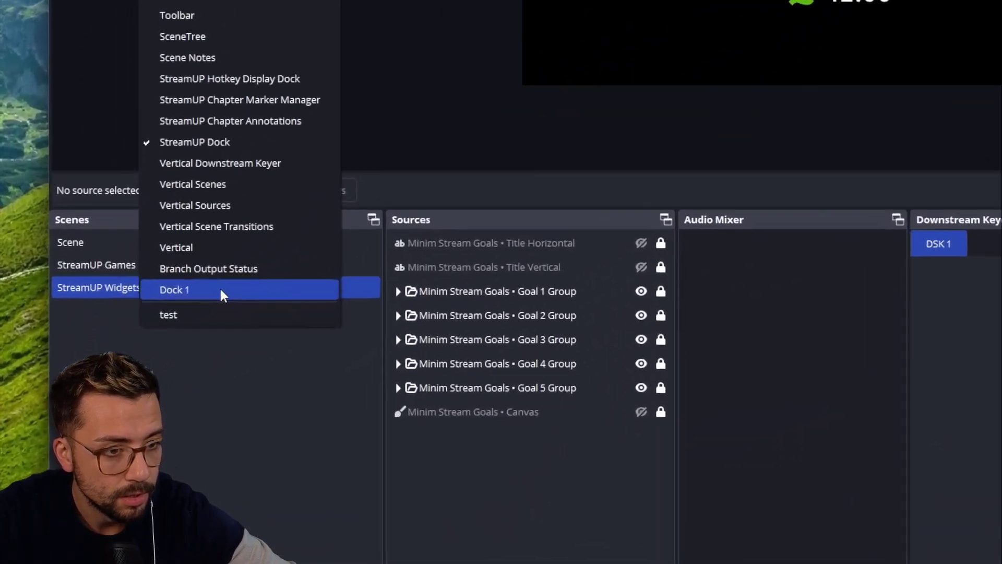
{"action": "left_click", "coordinate": [220, 291]}
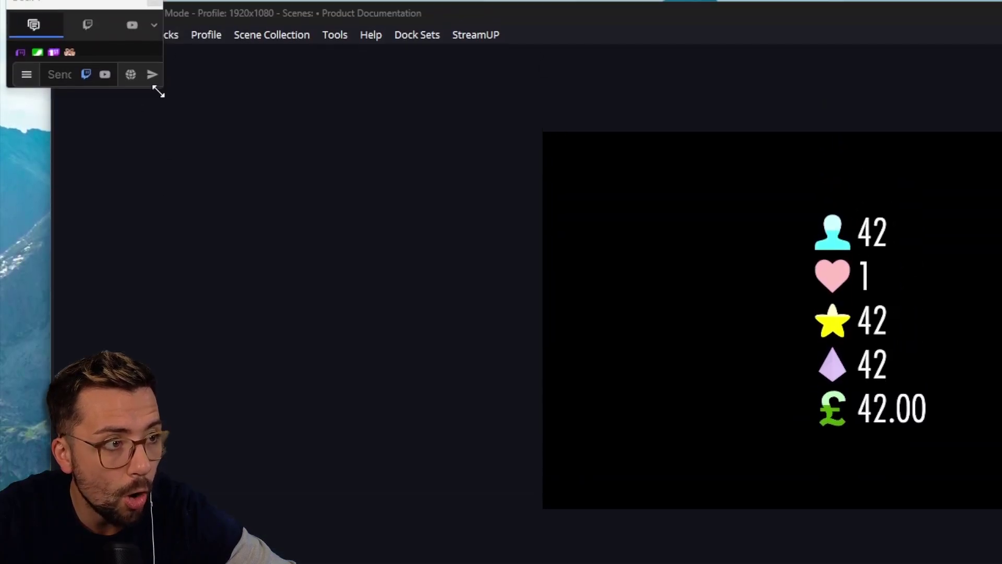
{"action": "left_click_drag", "start_coordinate": [158, 92], "coordinate": [507, 563]}
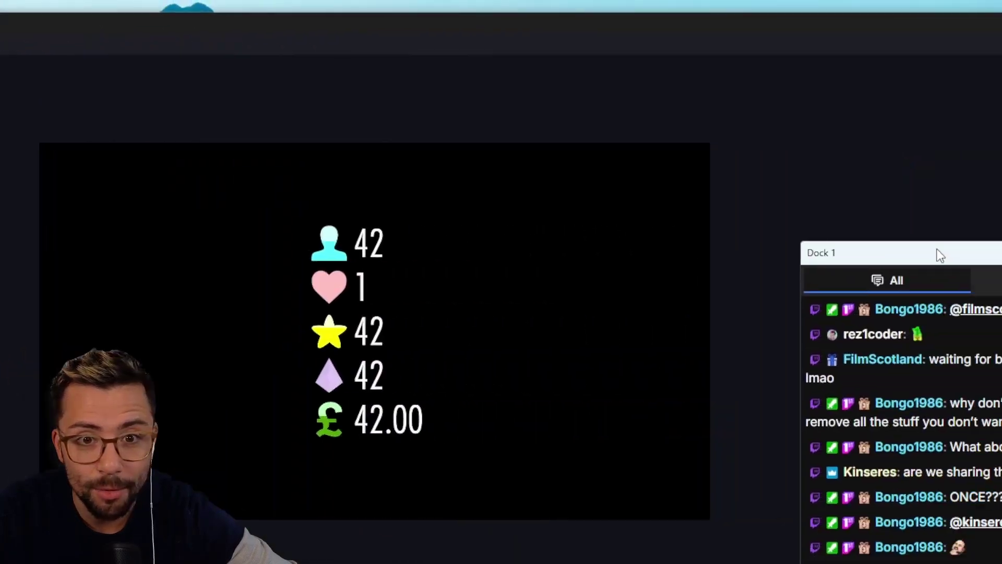
{"action": "left_click_drag", "start_coordinate": [940, 256], "coordinate": [501, 65]}
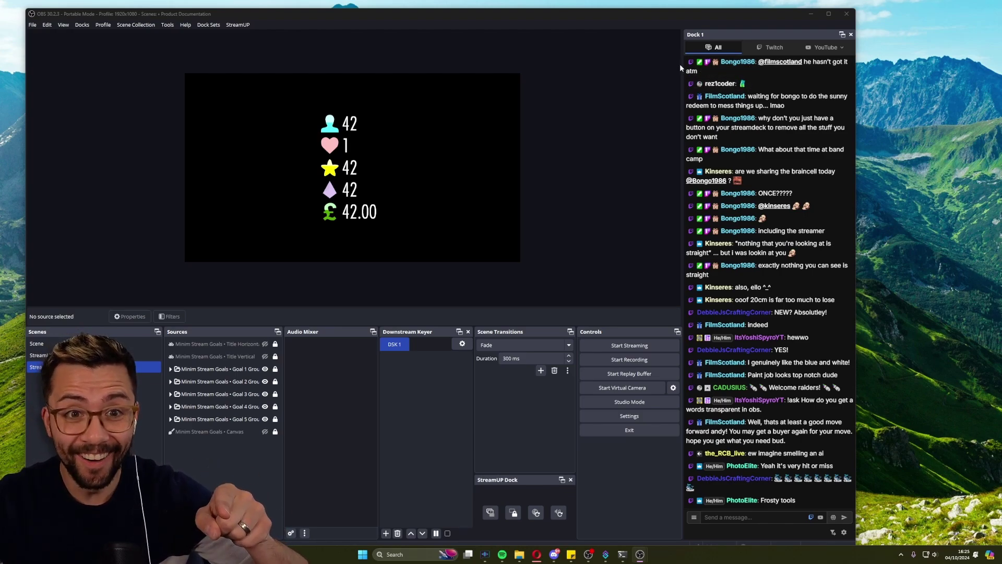
{"action": "left_click_drag", "start_coordinate": [683, 66], "coordinate": [640, 75]}
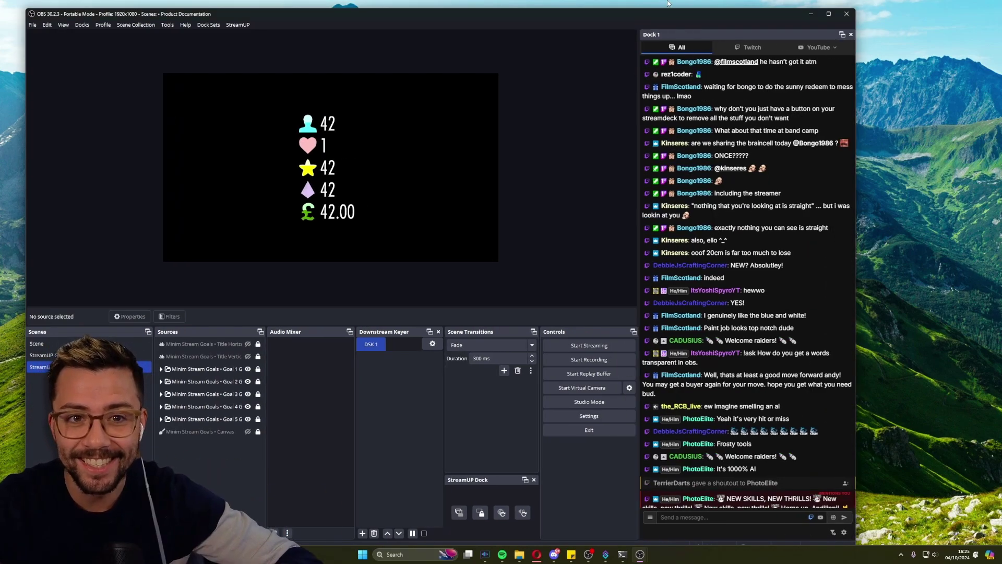
{"action": "double_click", "coordinate": [666, 16]}
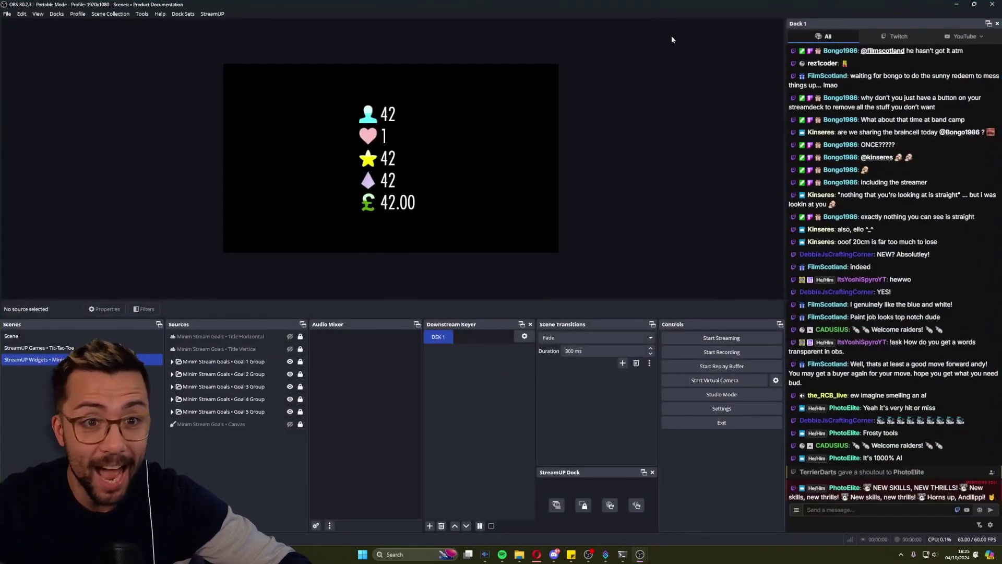
- Select the Spotify window for a second custom window dock
{"action": "left_click", "coordinate": [152, 14]}
{"action": "mouse_move", "coordinate": [186, 20]}
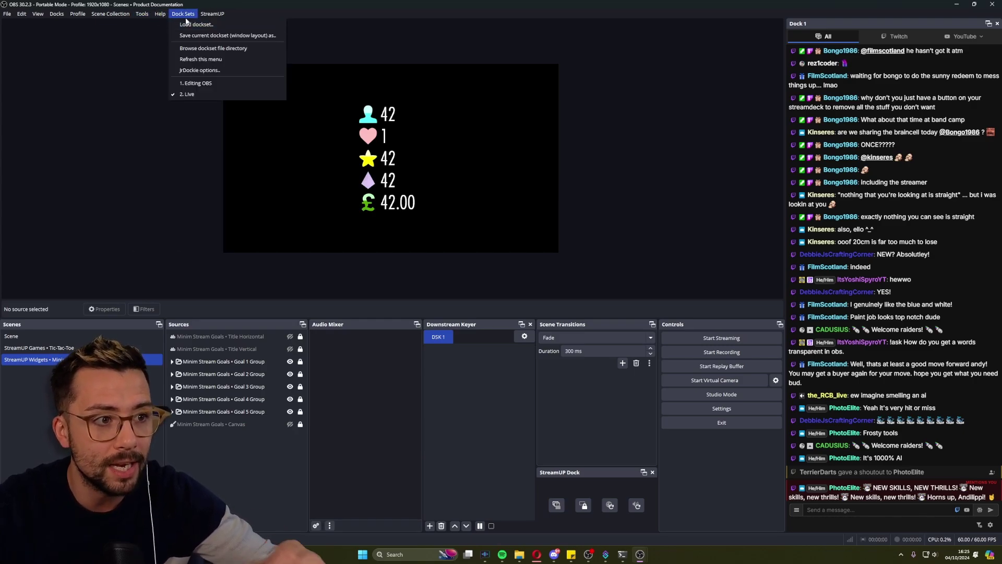
{"action": "mouse_move", "coordinate": [146, 16]}
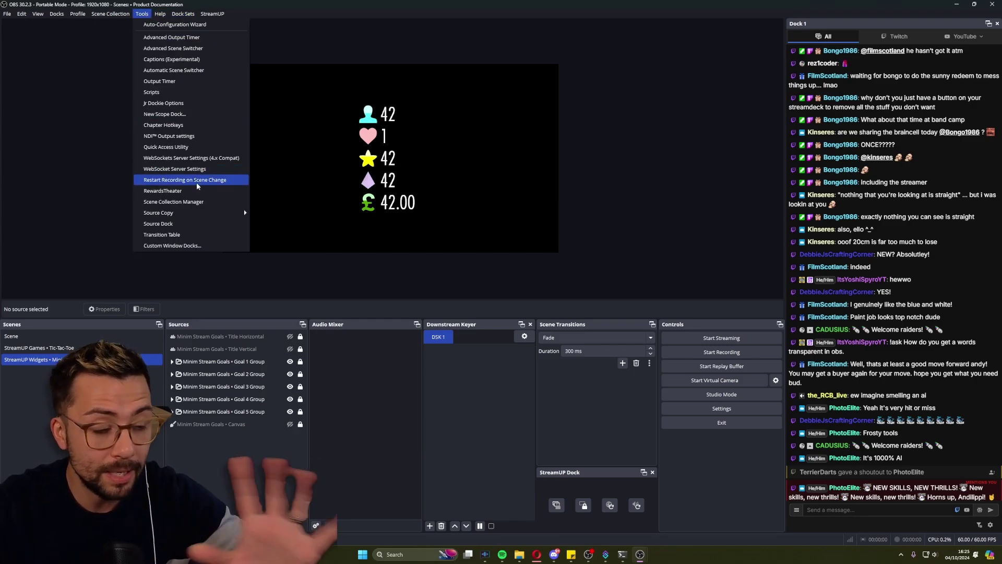
{"action": "left_click", "coordinate": [184, 246]}
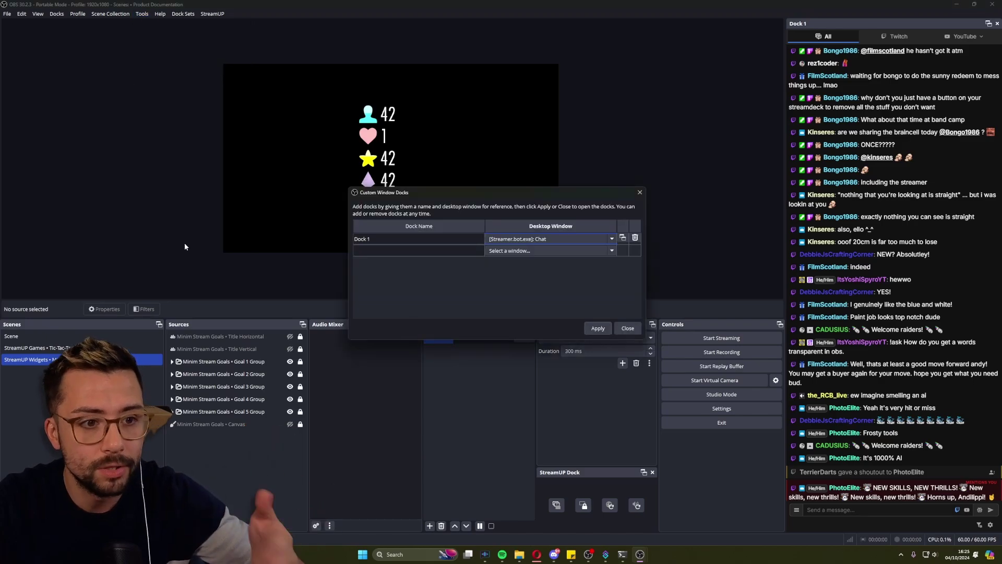
{"action": "left_click", "coordinate": [548, 251]}
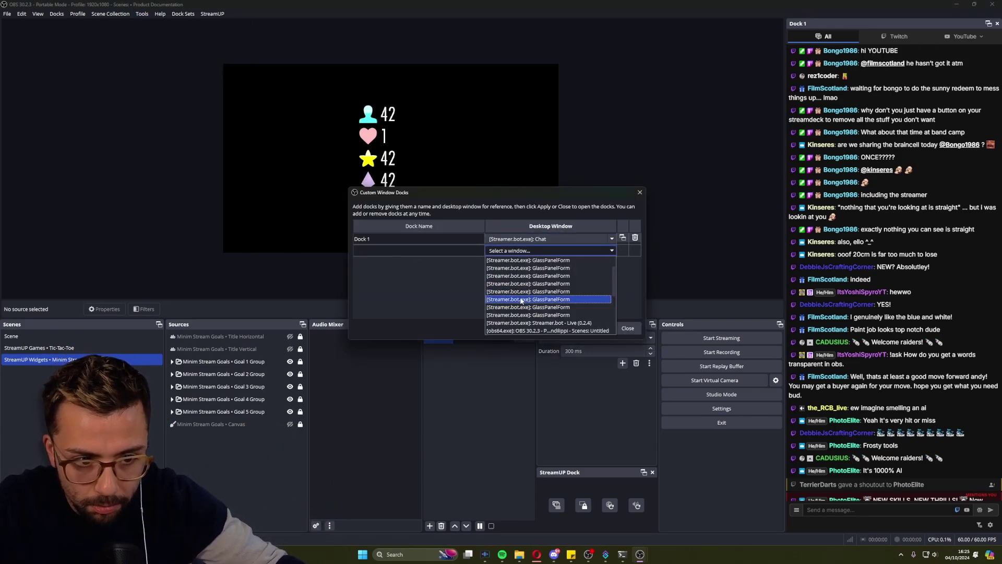
{"action": "scroll", "coordinate": [533, 298], "scroll_direction": "down", "scroll_amount": 8}
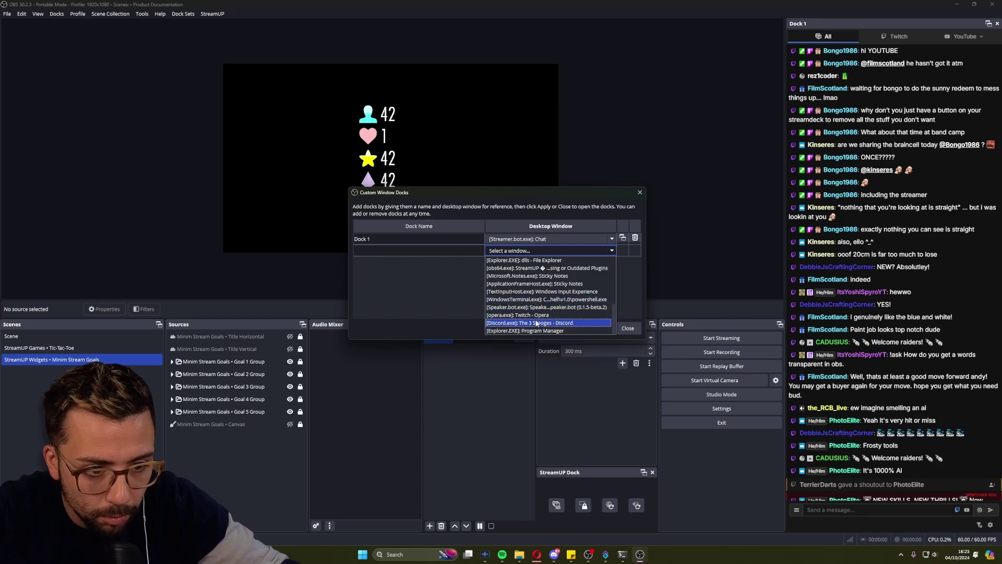
{"action": "left_click", "coordinate": [546, 299]}
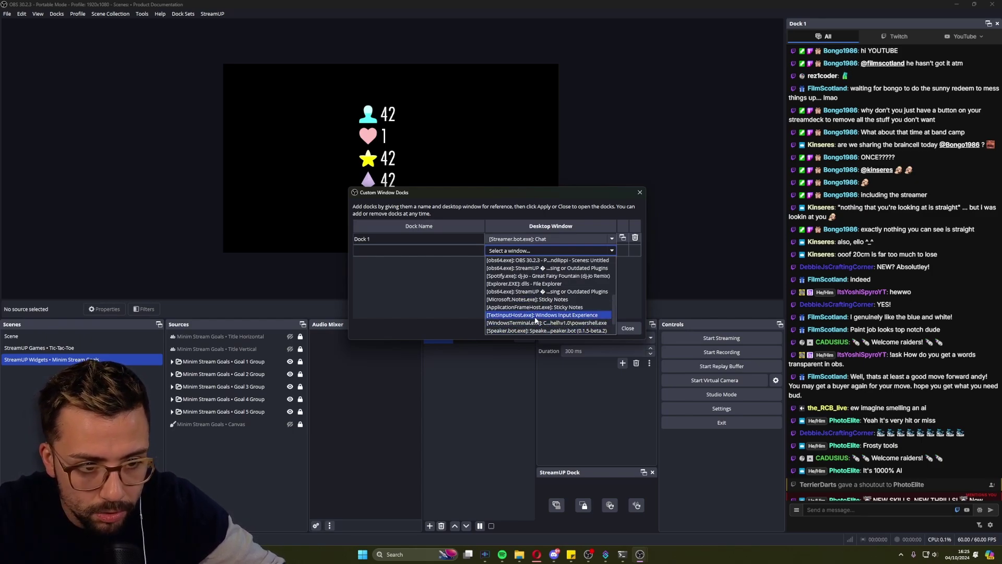
{"action": "left_click", "coordinate": [548, 250]}
{"action": "left_click", "coordinate": [551, 299]}
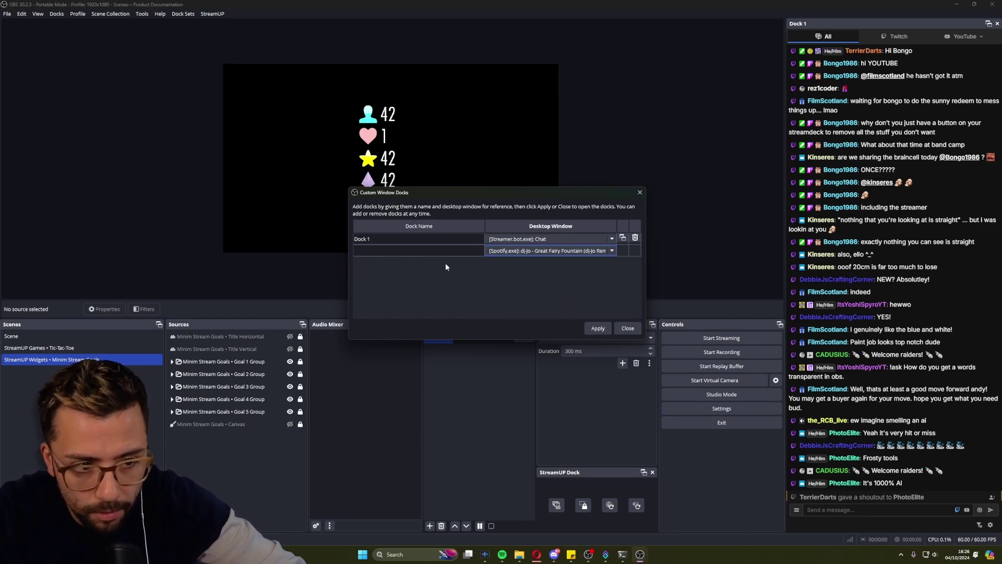
- Name the second dock 'dock 2', apply it, and close the dialog
{"action": "left_click", "coordinate": [430, 253]}
{"action": "type", "text": "dock 2"}
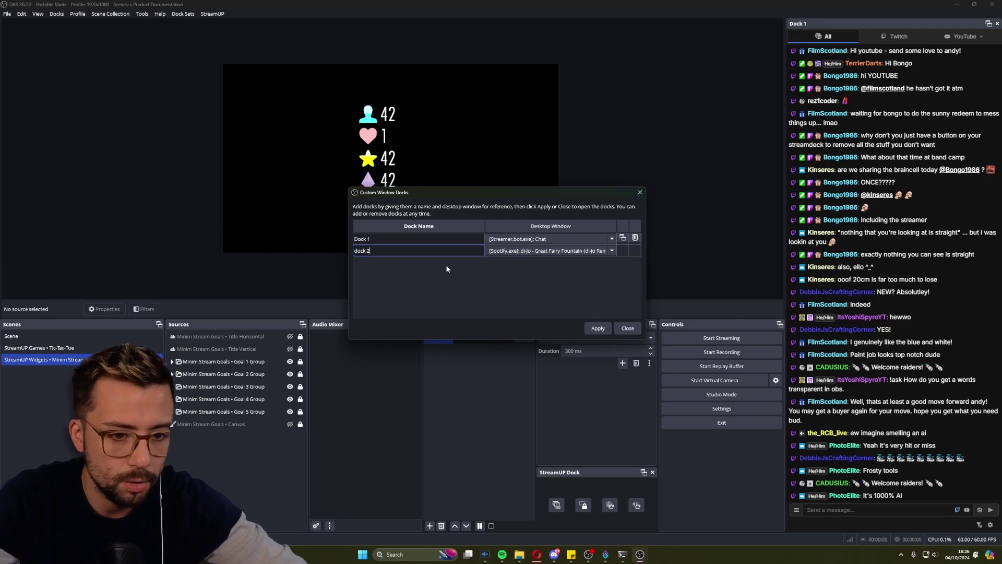
{"action": "left_click", "coordinate": [598, 329]}
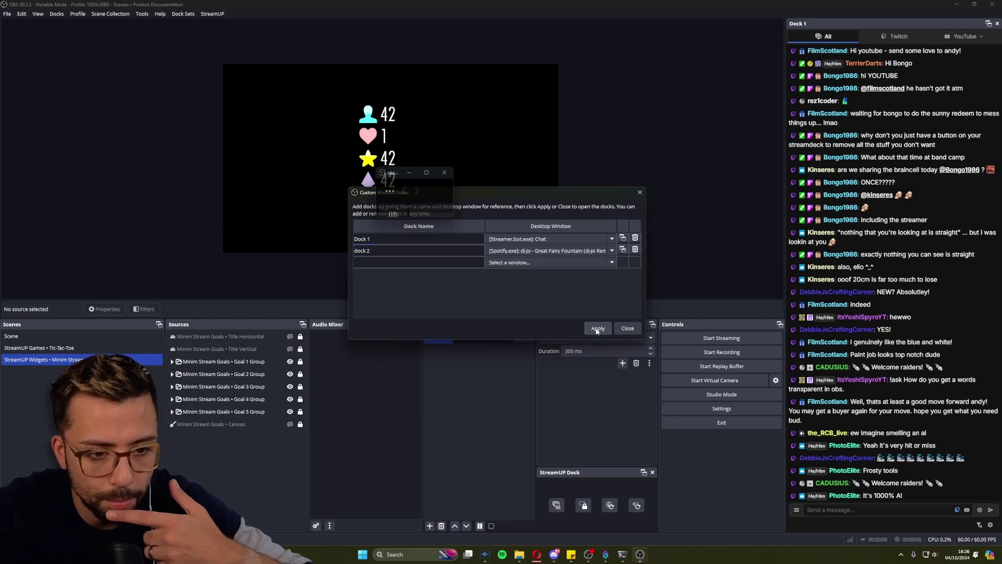
{"action": "left_click", "coordinate": [640, 193]}
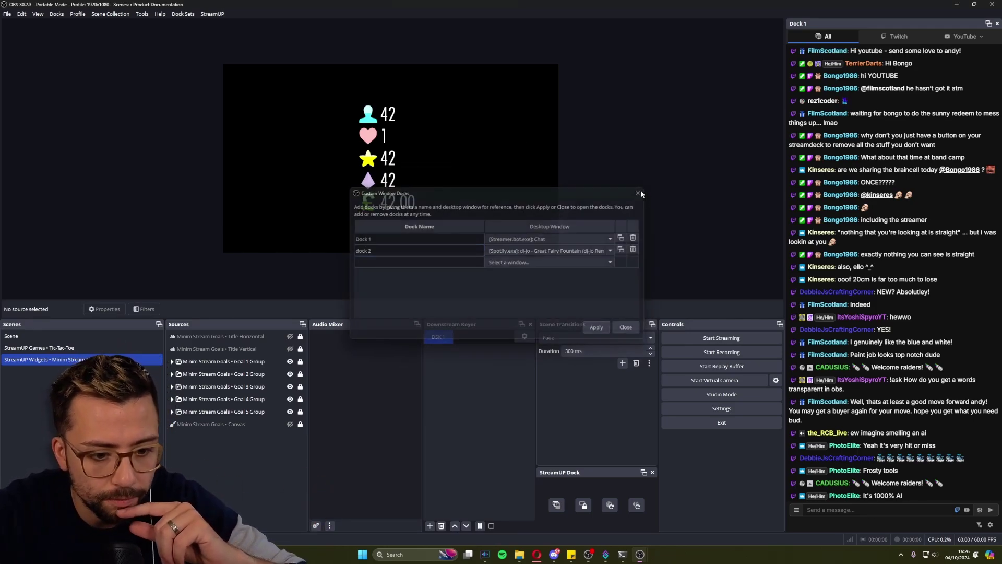
{"action": "left_click", "coordinate": [57, 14]}
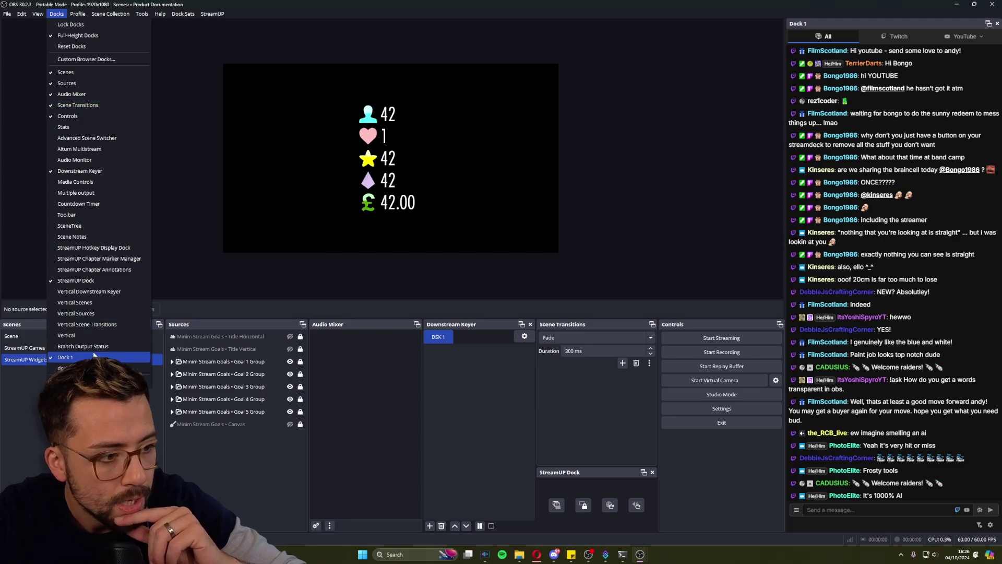
{"action": "left_click", "coordinate": [74, 368]}
{"action": "left_click_drag", "start_coordinate": [80, 53], "coordinate": [506, 317]}
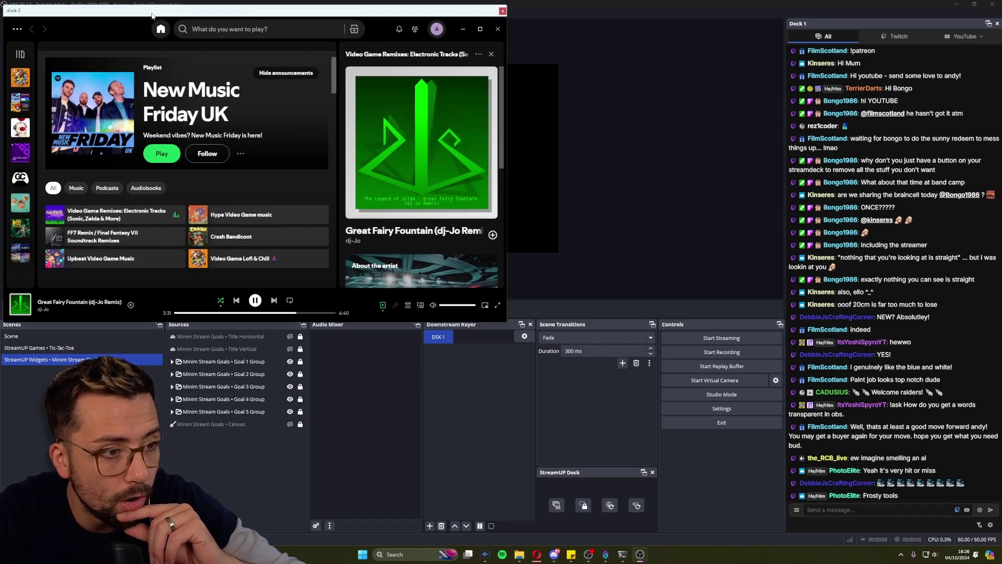
{"action": "left_click_drag", "start_coordinate": [152, 9], "coordinate": [554, 383]}
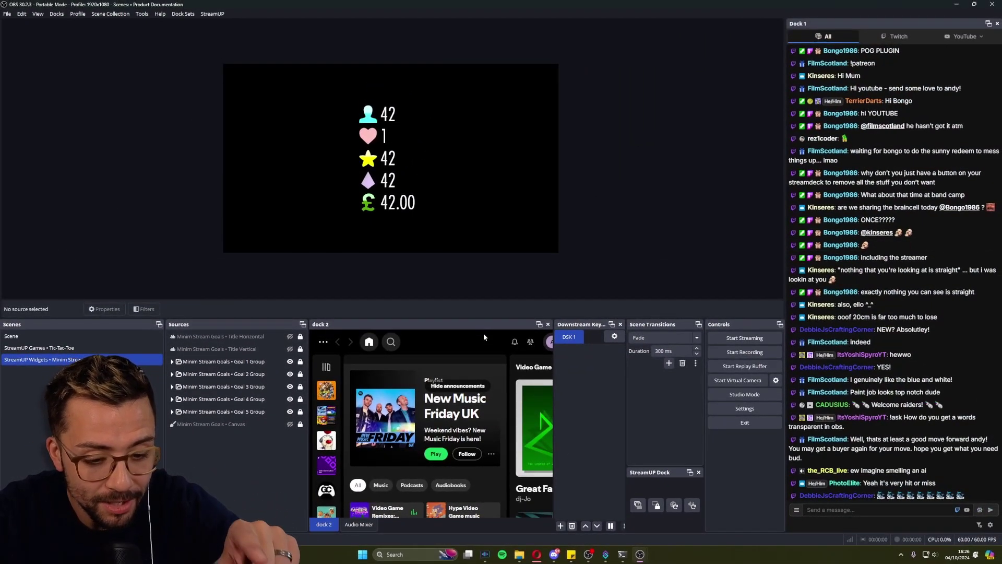
{"action": "left_click", "coordinate": [548, 325]}
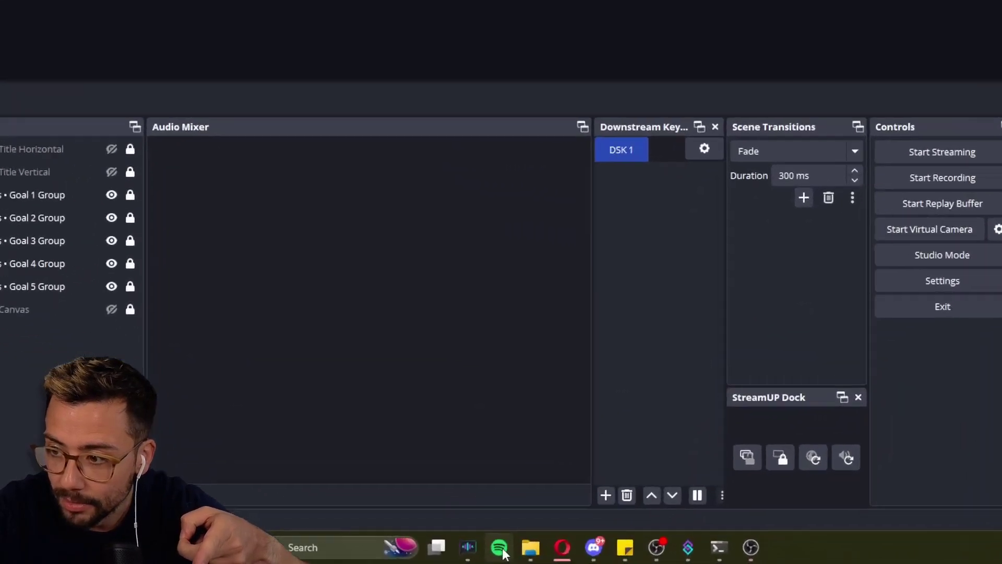
- Delete the dock 2 Spotify entry from Custom Window Docks and minimize the released Spotify window
{"action": "right_click", "coordinate": [502, 554]}
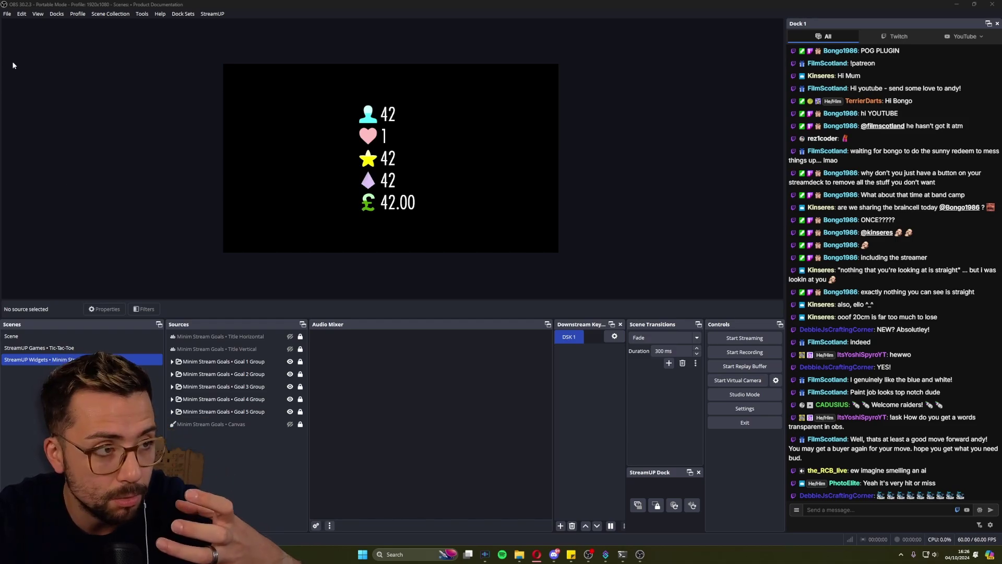
{"action": "left_click", "coordinate": [56, 13]}
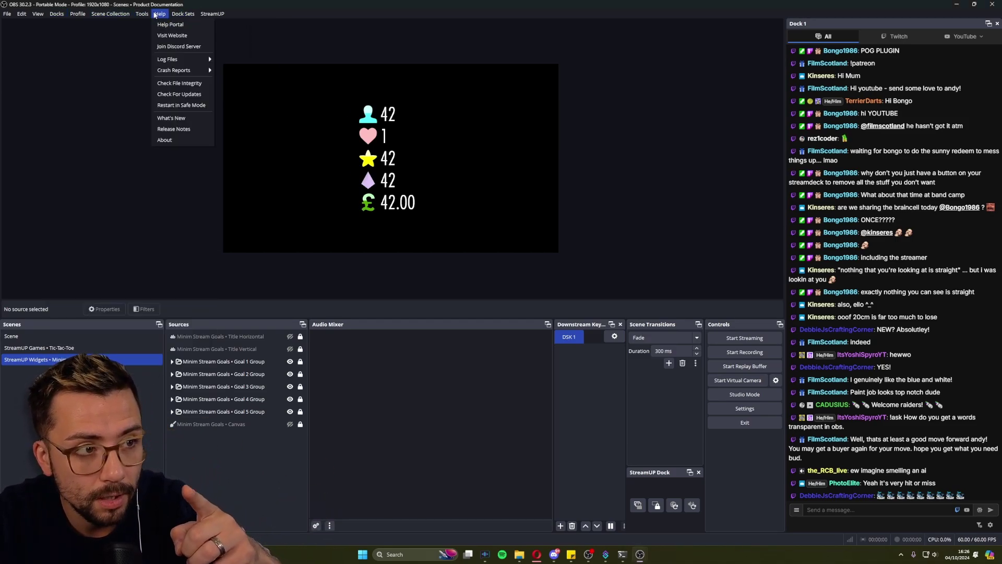
{"action": "mouse_move", "coordinate": [184, 14]}
{"action": "mouse_move", "coordinate": [142, 14]}
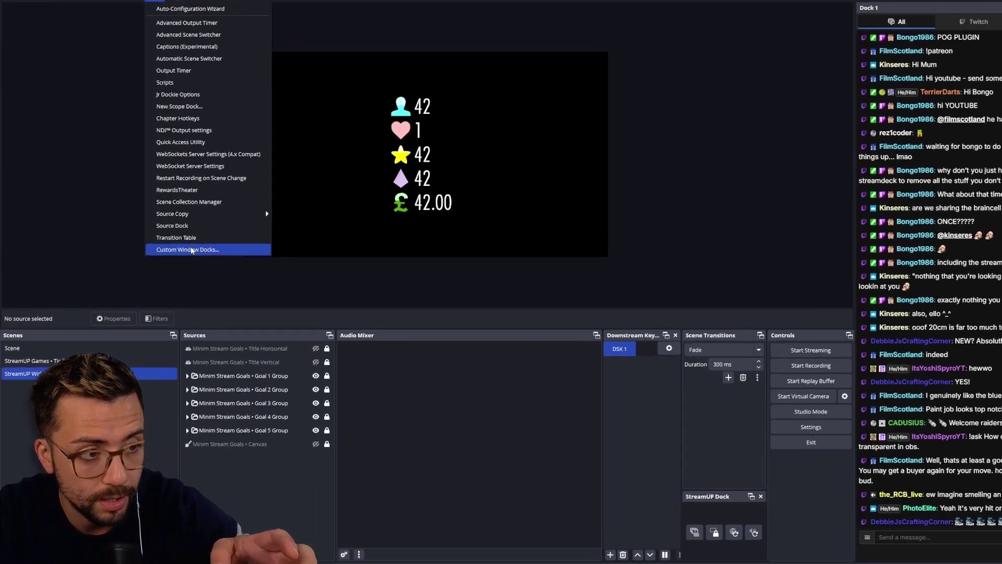
{"action": "left_click", "coordinate": [177, 246]}
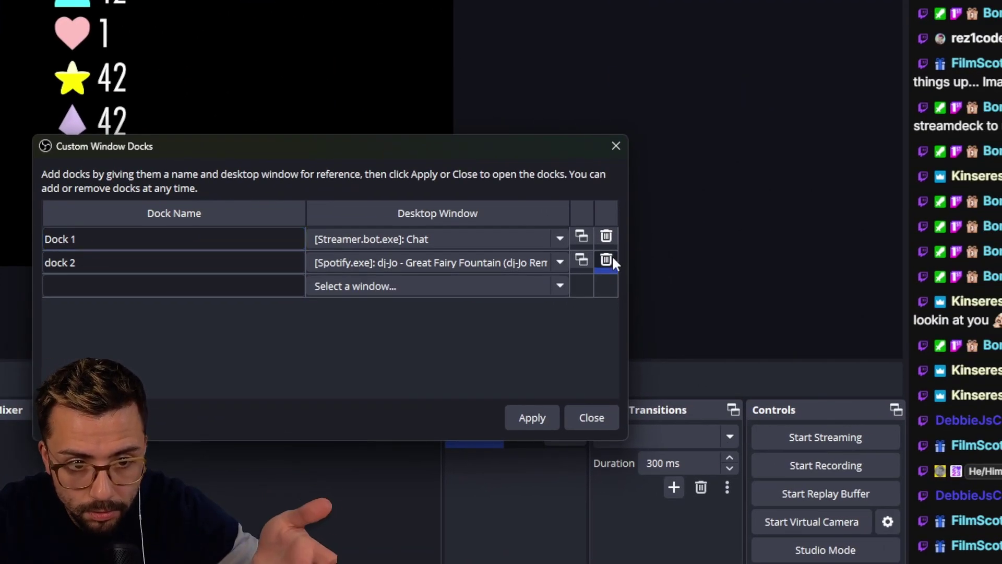
{"action": "left_click", "coordinate": [612, 259]}
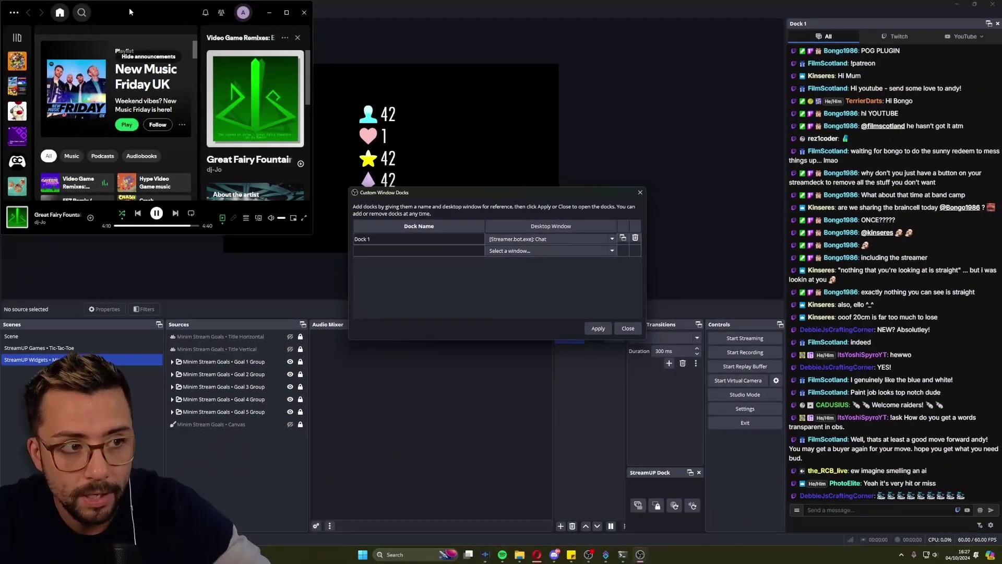
{"action": "left_click_drag", "start_coordinate": [102, 2], "coordinate": [304, 111]}
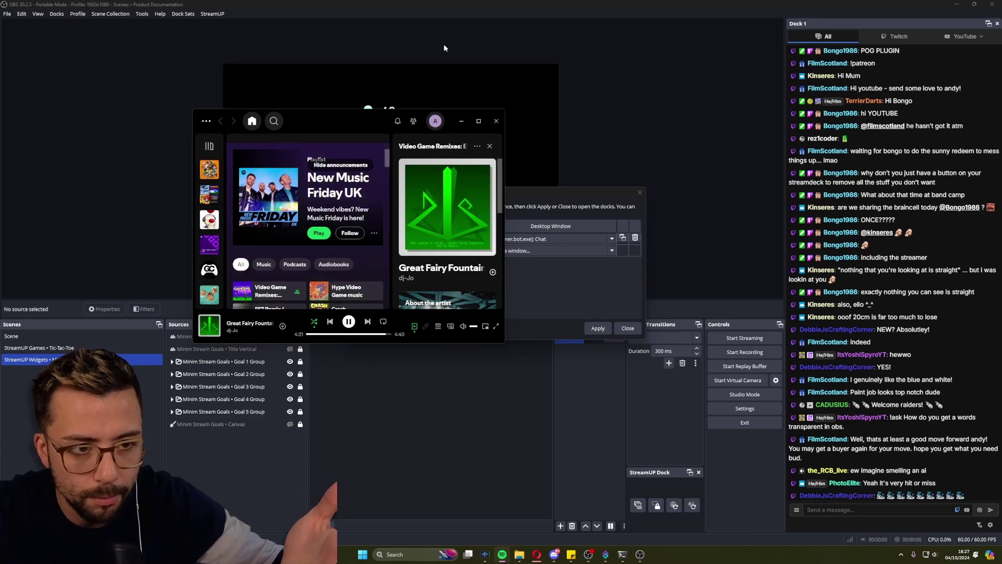
{"action": "left_click", "coordinate": [461, 123]}
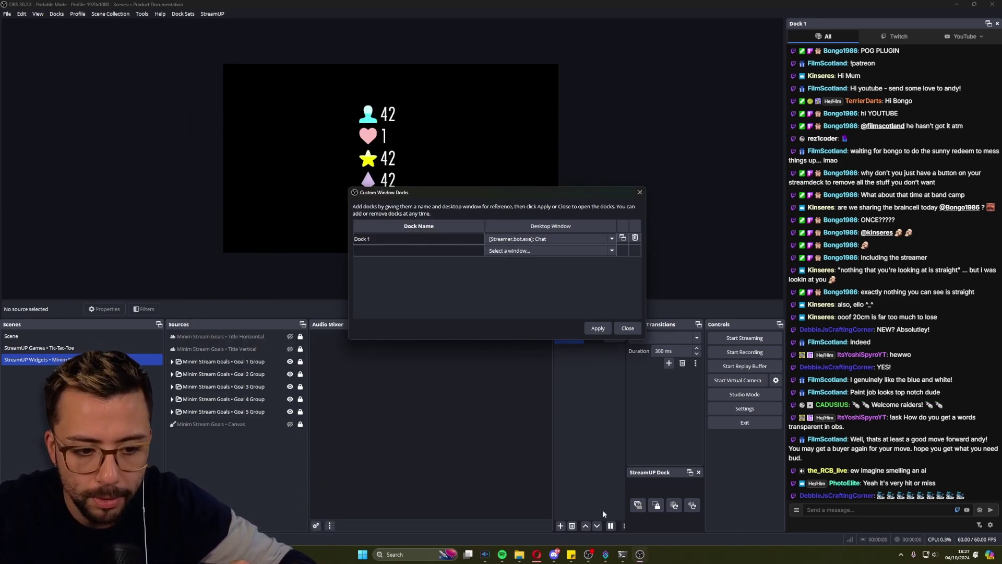
- Switch to Opera and scroll the Window Dock 1.0.0 forum page to its Installation section
{"action": "left_click", "coordinate": [534, 559]}
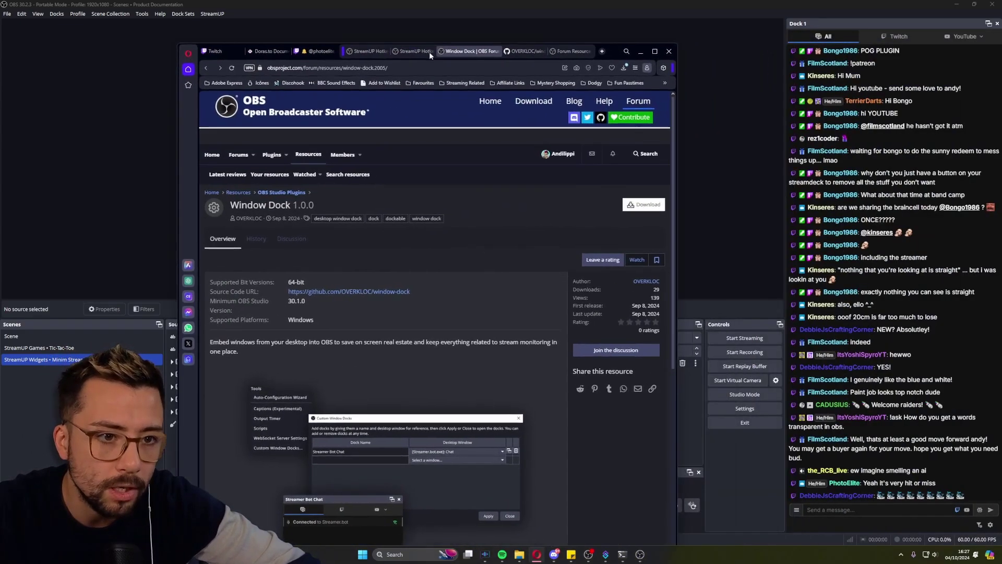
{"action": "scroll", "coordinate": [439, 86], "scroll_direction": "down", "scroll_amount": 7}
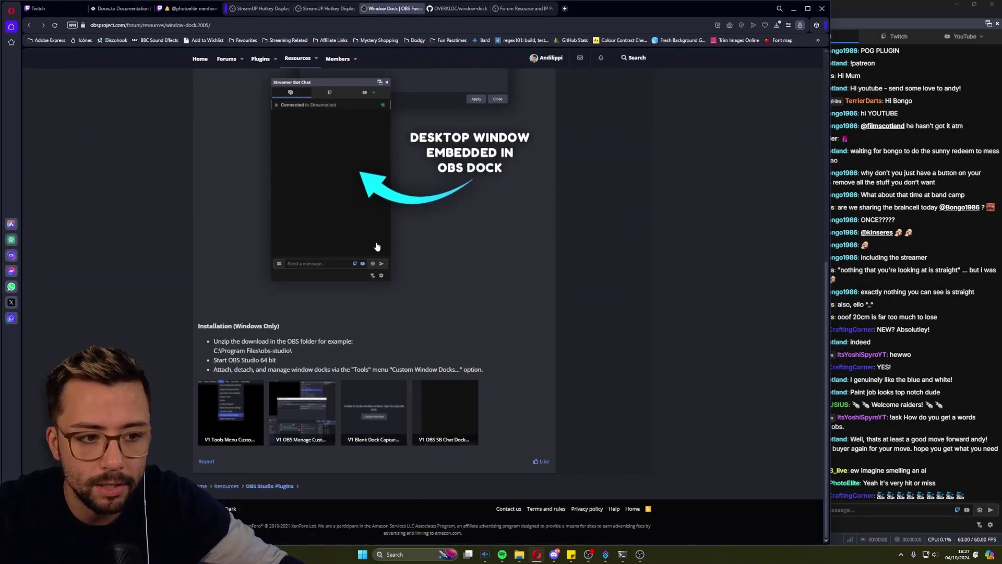
{"action": "scroll", "coordinate": [379, 251], "scroll_direction": "up", "scroll_amount": 4}
{"action": "scroll", "coordinate": [225, 207], "scroll_direction": "down", "scroll_amount": 4}
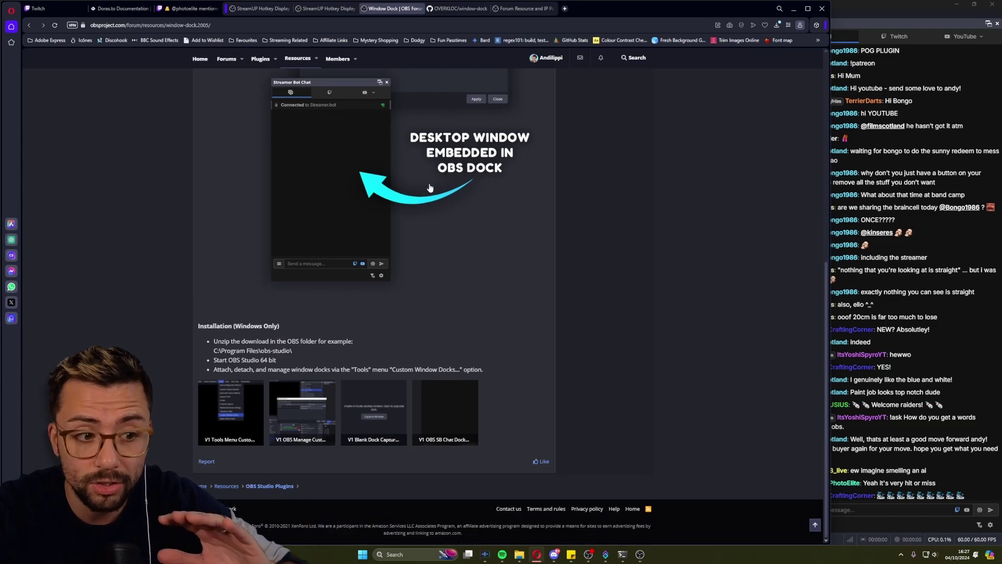